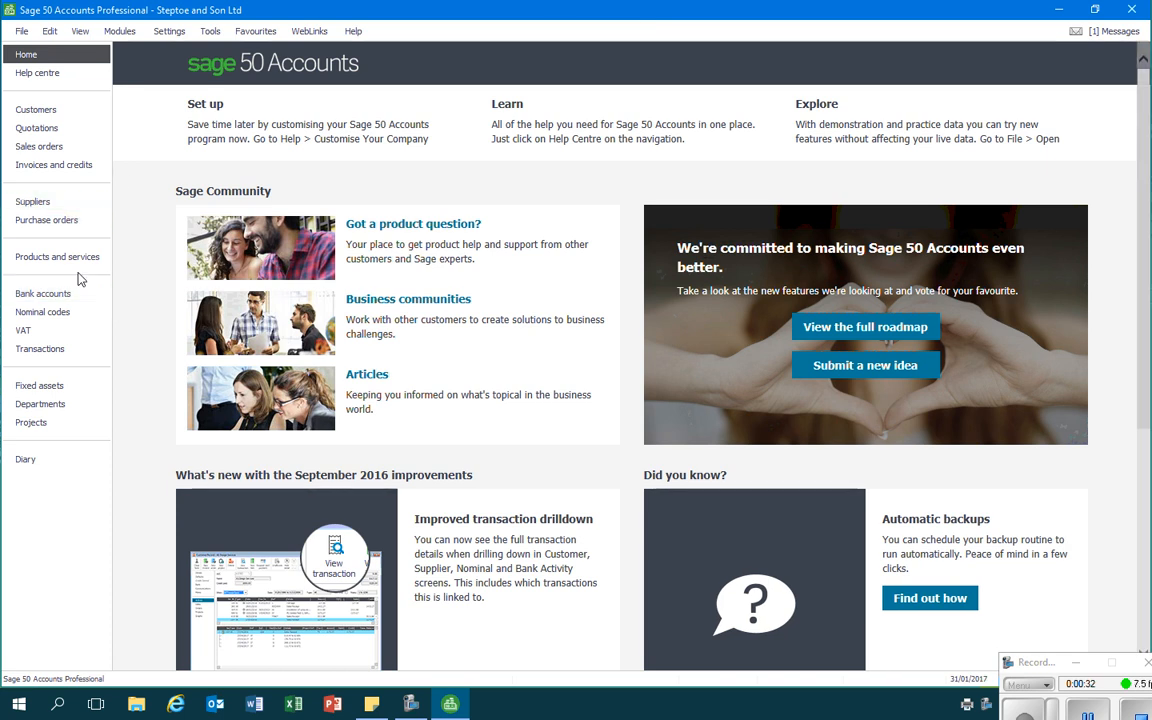
- Open a new bank payment form for the Bank Current Account (1200)
click(31, 296)
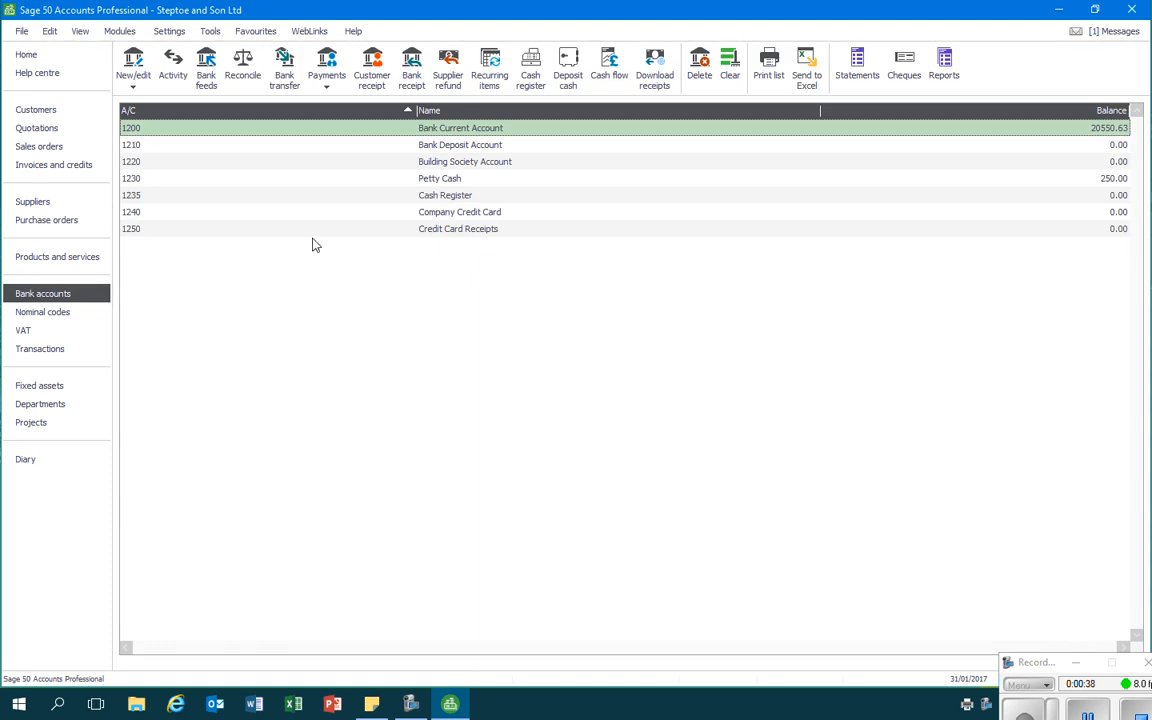
click(333, 91)
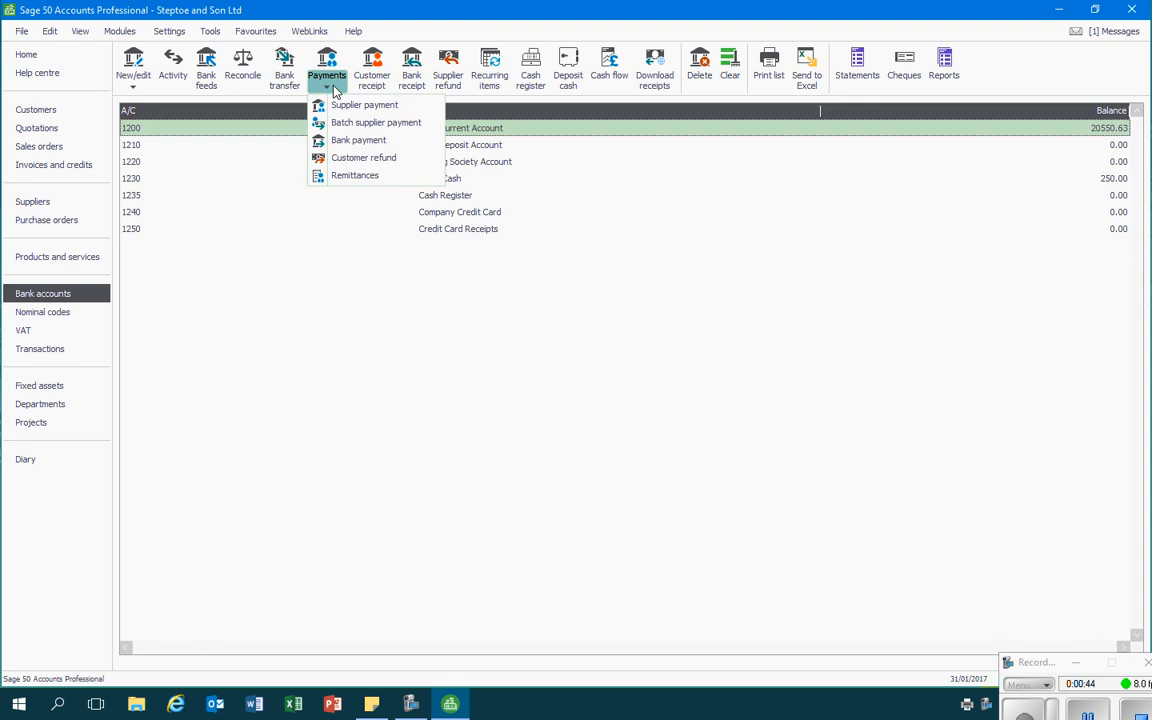
click(355, 140)
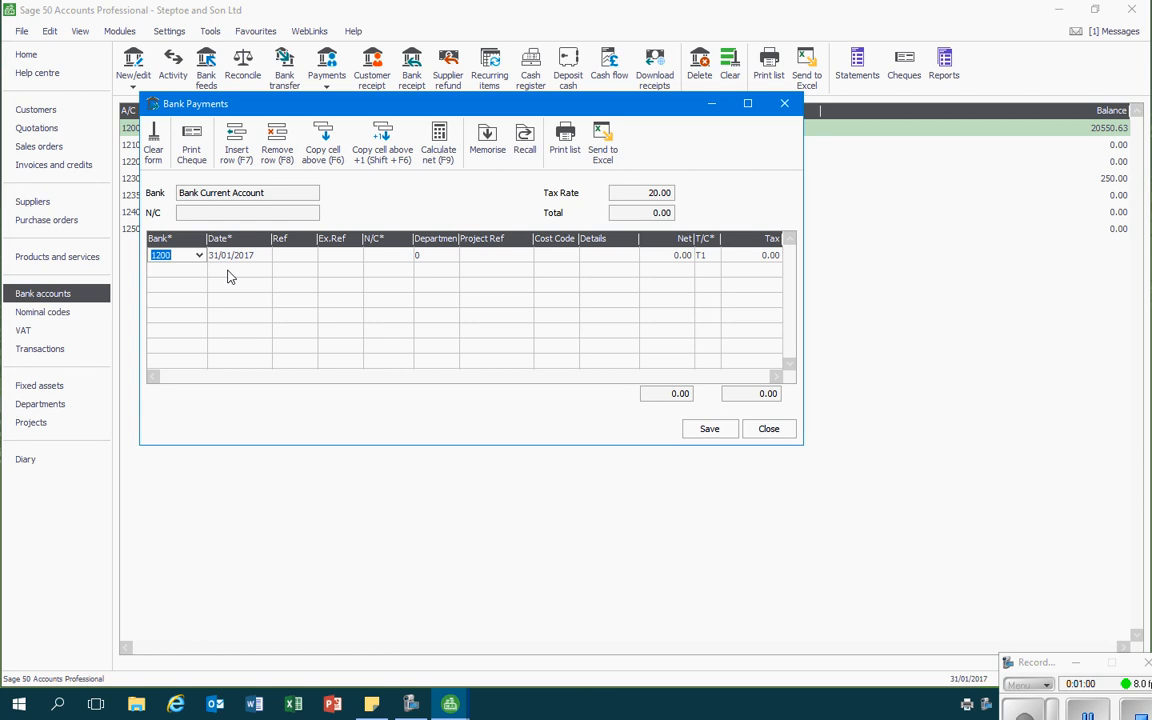
- Date the bank payment 03/01/2017 and give it the reference 100341
key(Tab)
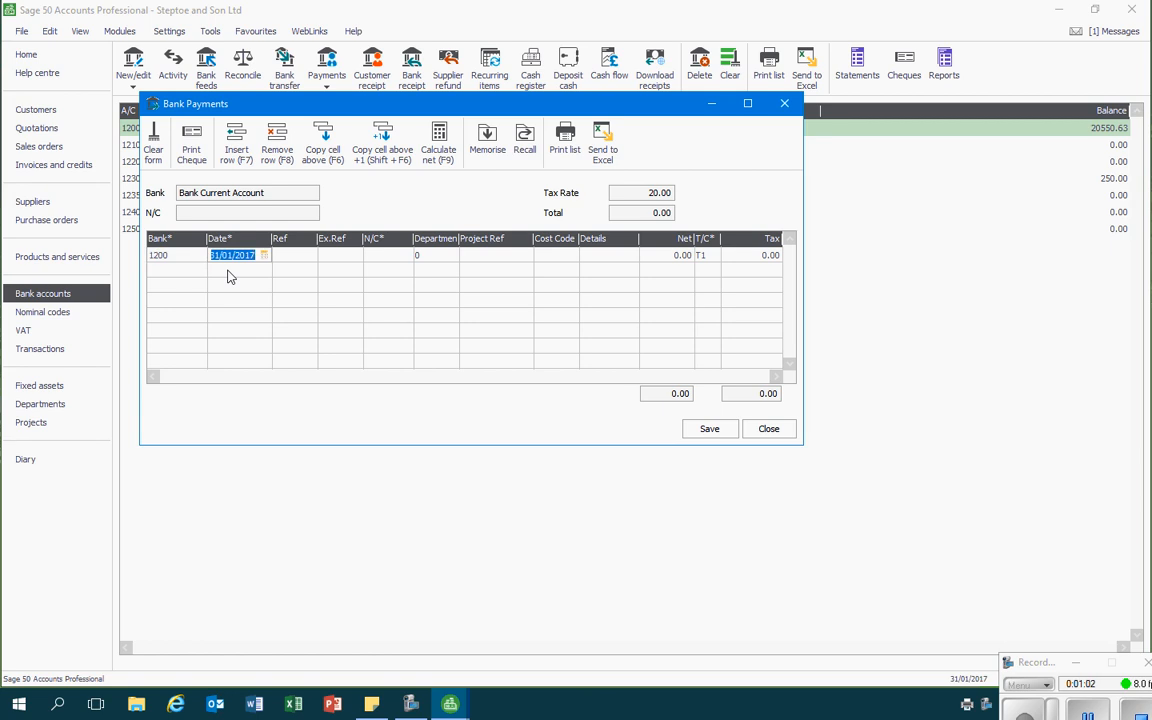
text(1)
text(03012)
text(017)
key(Tab)
text(100341)
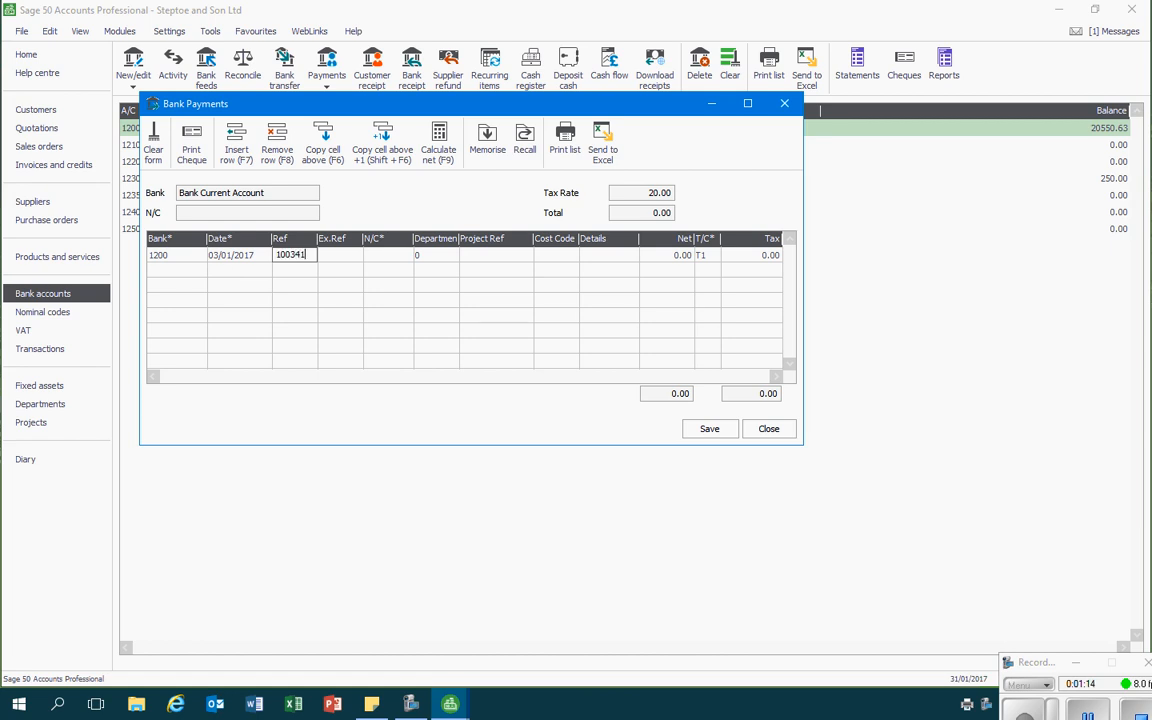
- Assign nominal code 5000 (Materials purchases - lead) to the payment line, leaving the extra reference blank
key(Tab)
key(Tab)
text(5000)
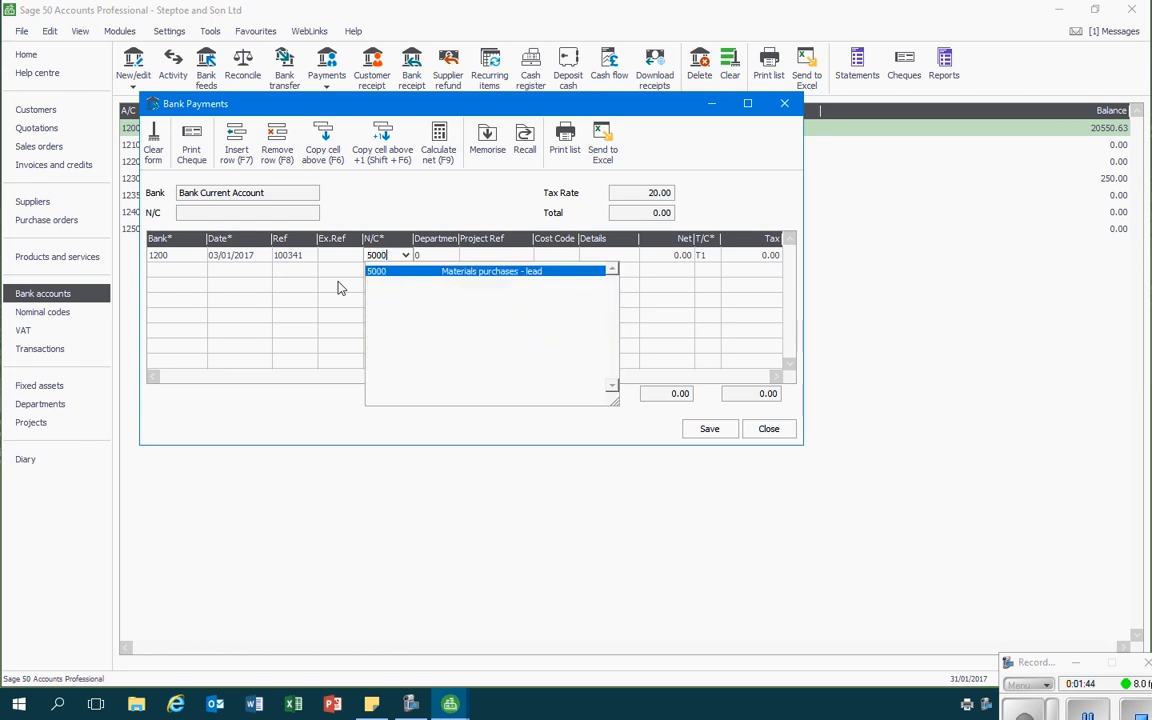
key(Tab)
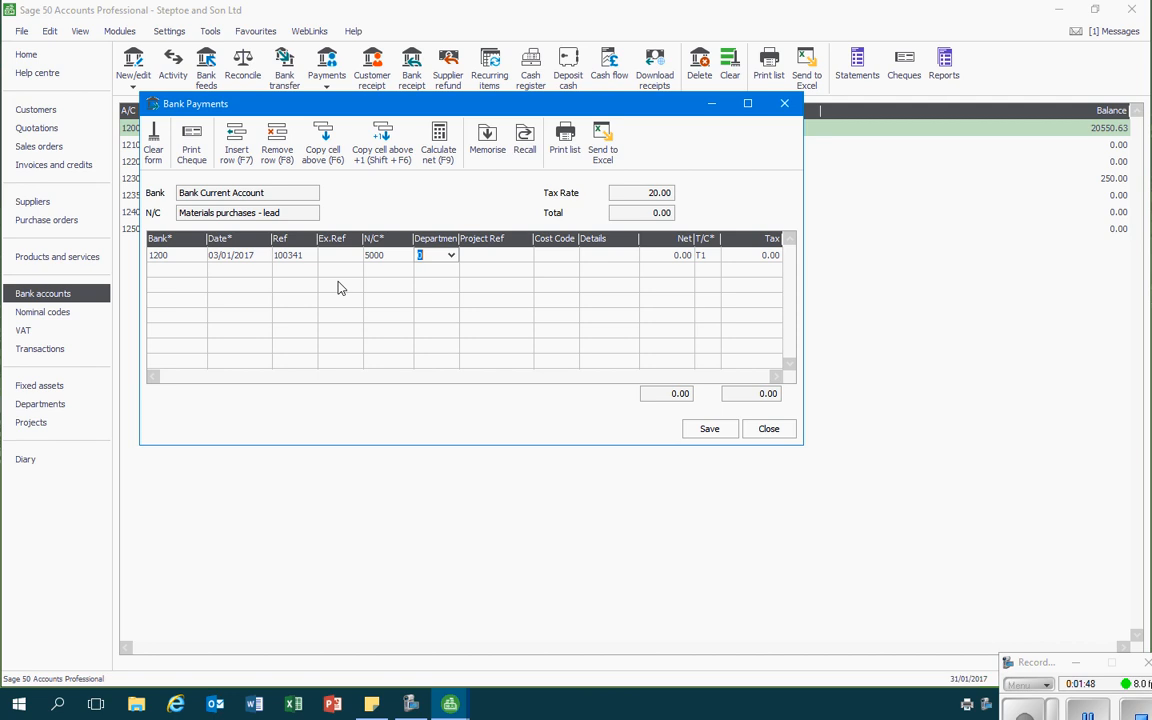
- Enter "Lead sales" as the payment line's details, keeping the default department and no project or cost code
key(Tab)
key(Tab)
key(Tab)
text(Leads sale)
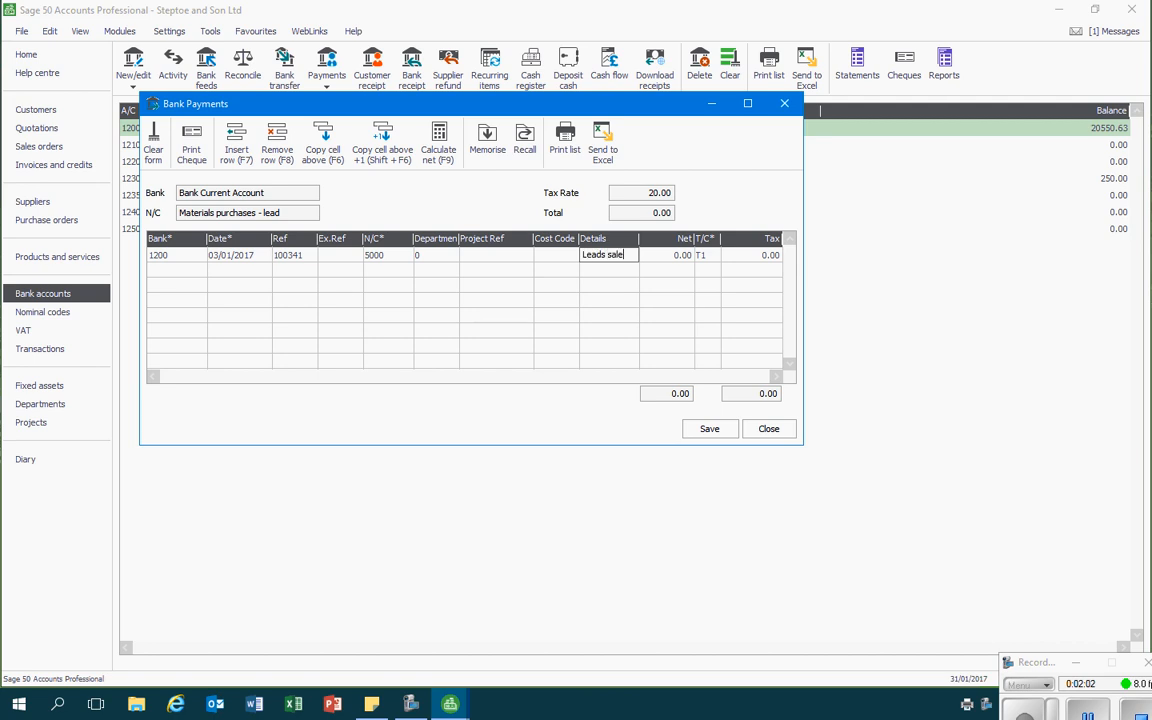
key(BackSpace)
key(BackSpace)
key(BackSpace)
text(sales)
key(Tab)
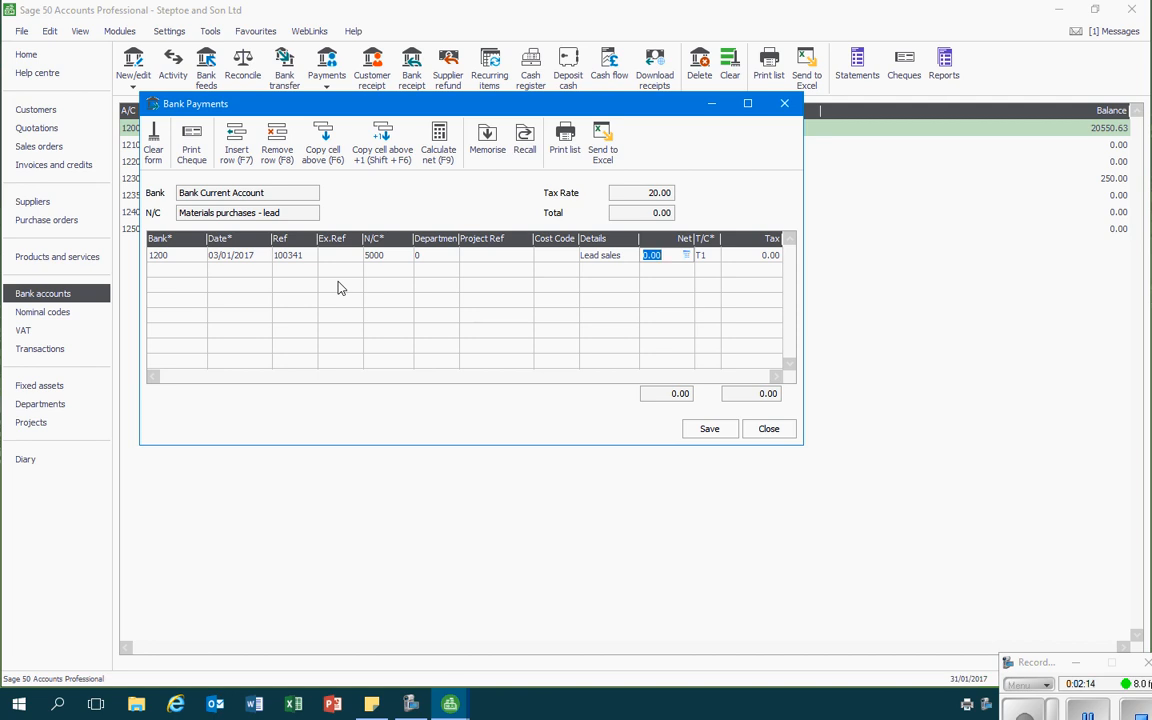
- Set the net amount to 771.20 with tax code T1 at 20%, and save the bank payment
text(771.20)
click(706, 256)
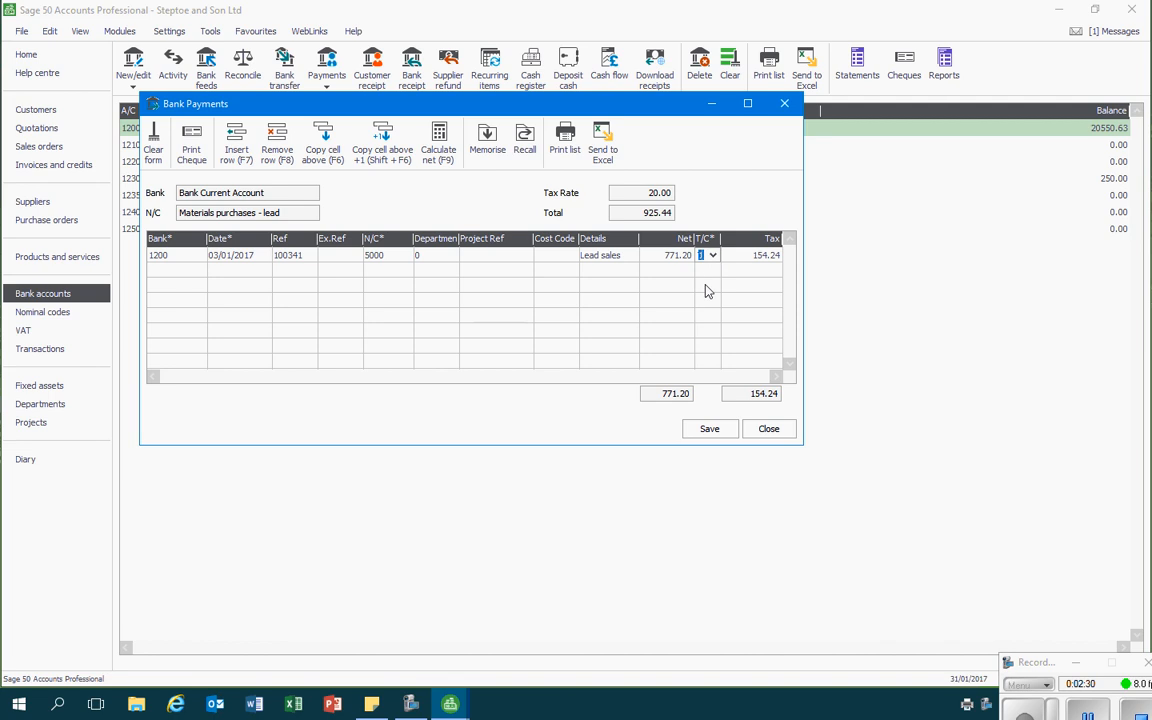
key(Tab)
click(710, 257)
click(713, 256)
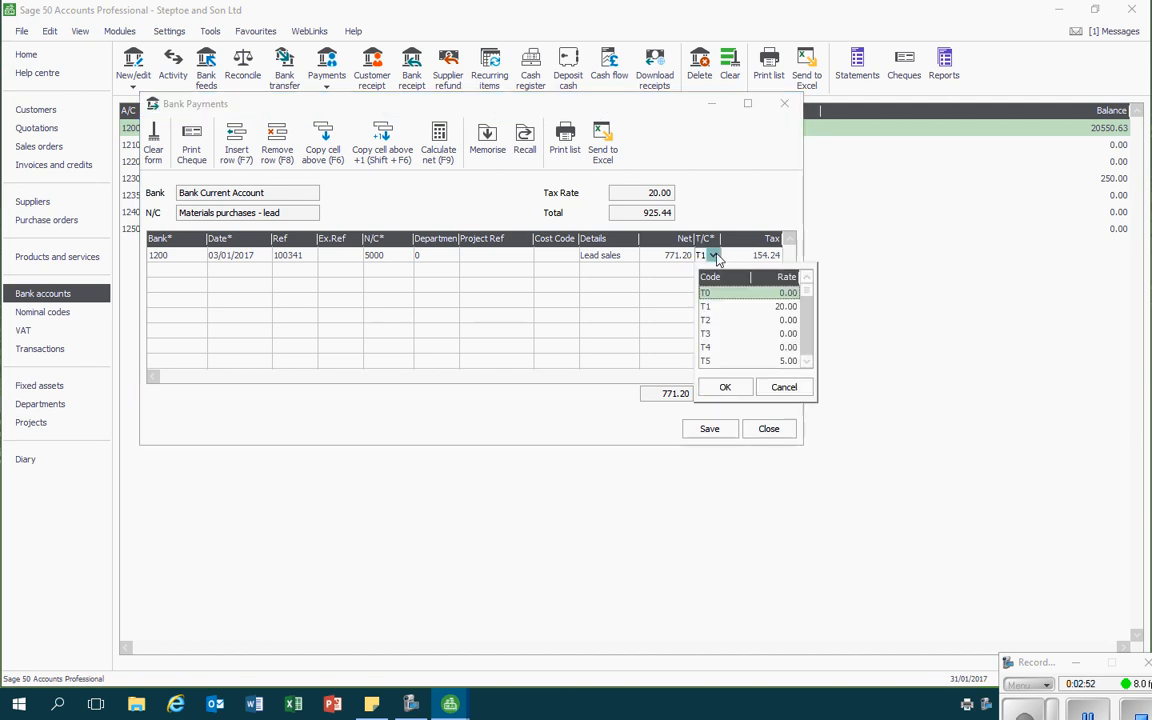
click(764, 307)
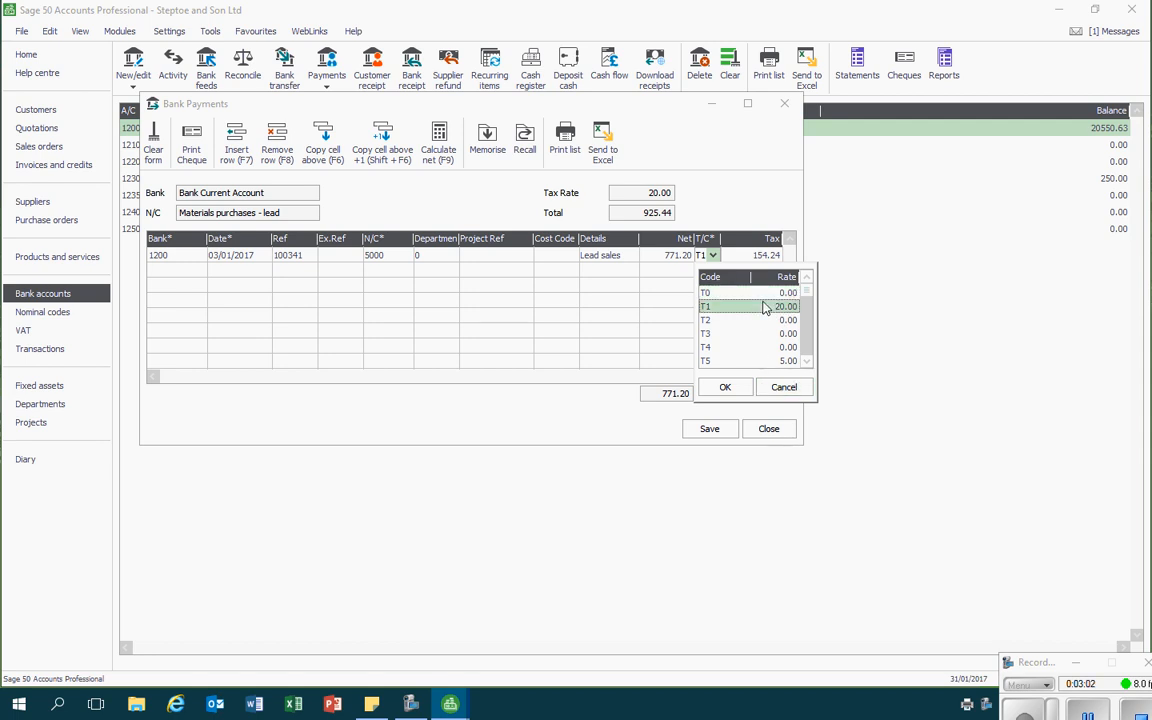
click(725, 388)
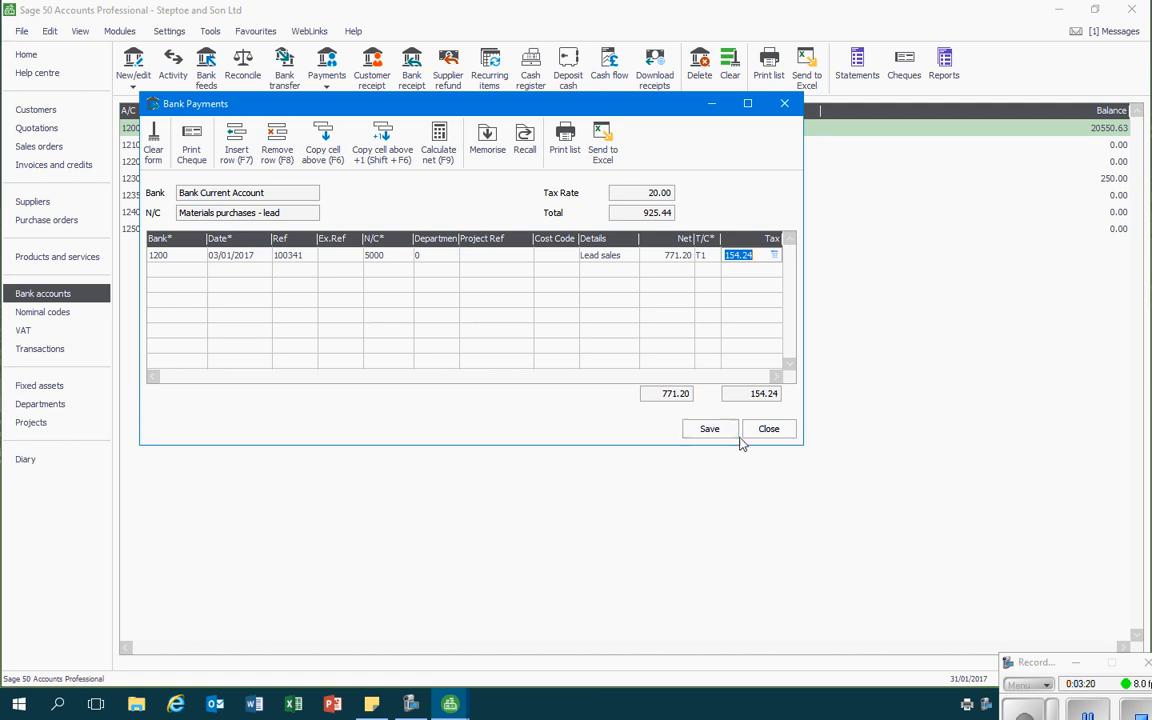
click(709, 428)
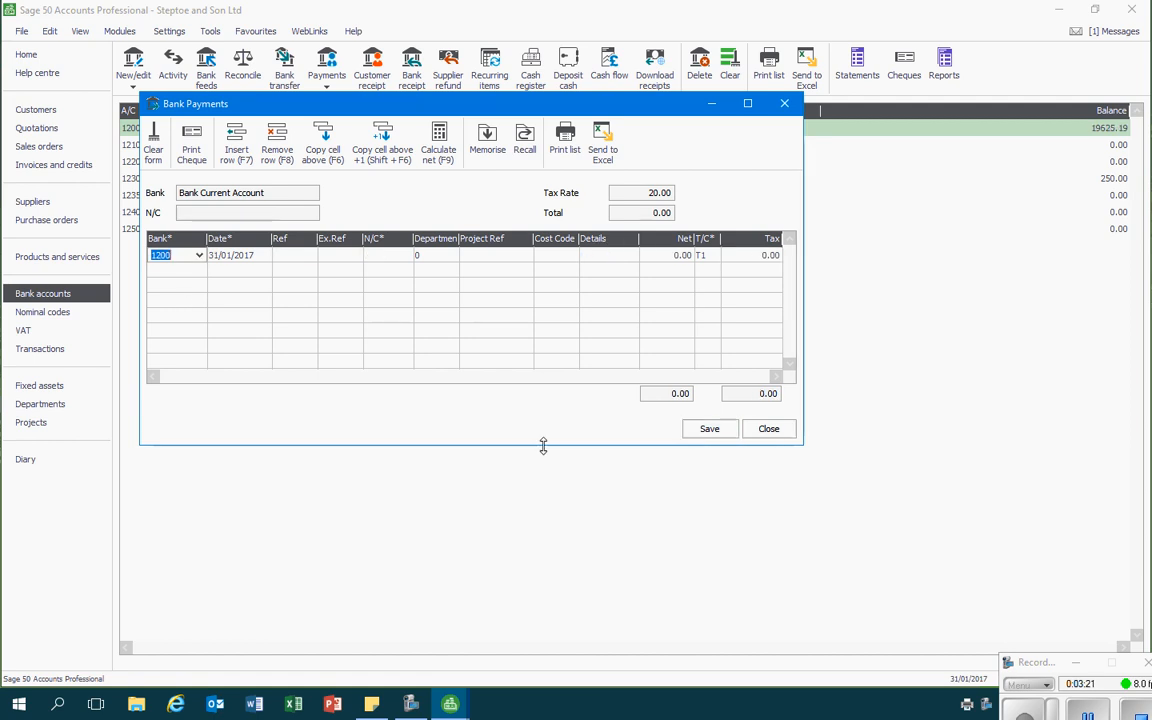
click(769, 429)
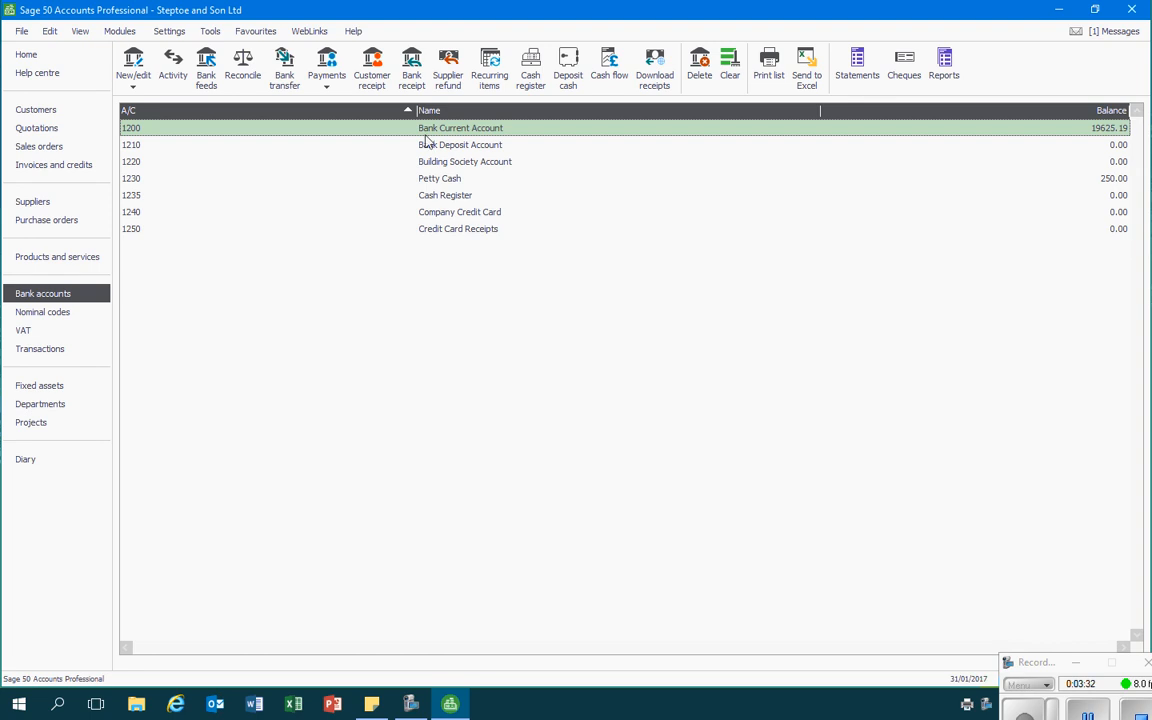
- Start another bank payment from the Bank Current Account and assign it nominal code 0030 (Office Equipment)
click(326, 90)
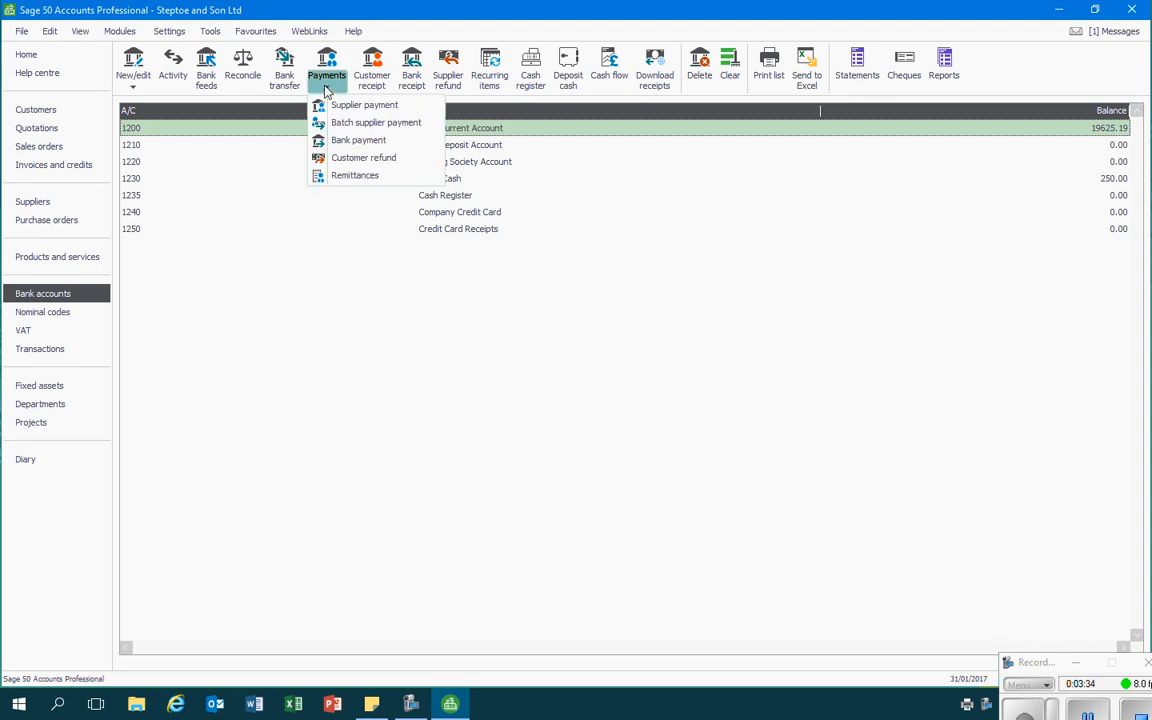
click(358, 140)
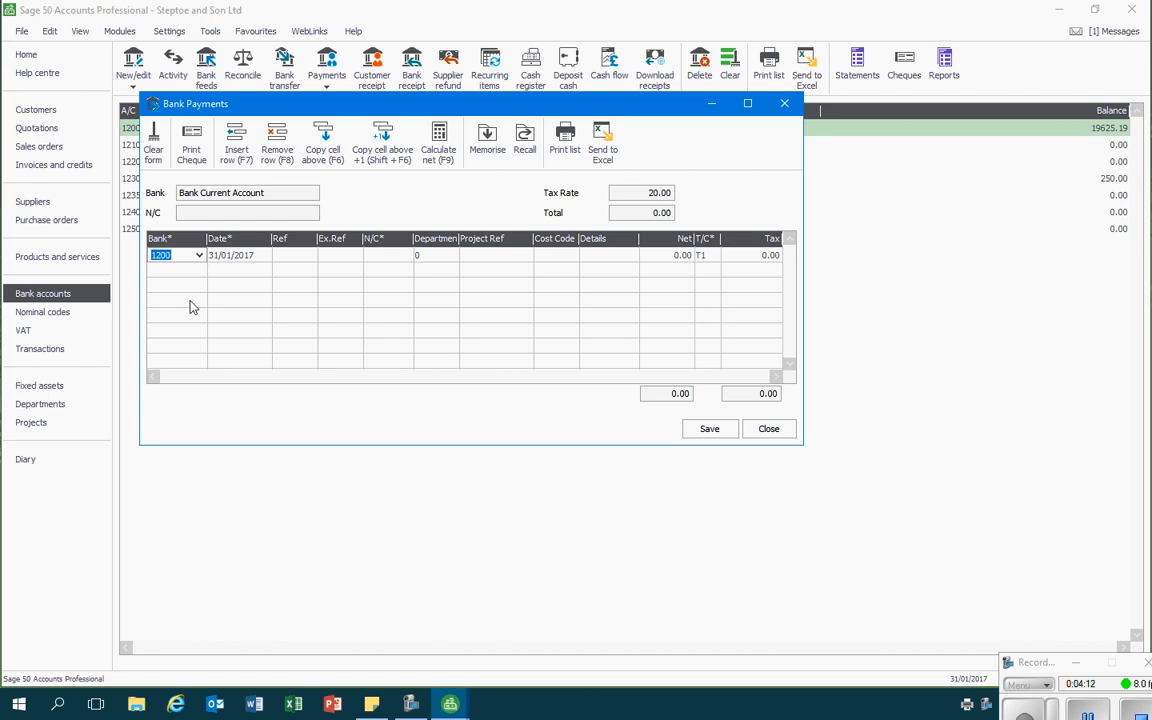
key(Tab)
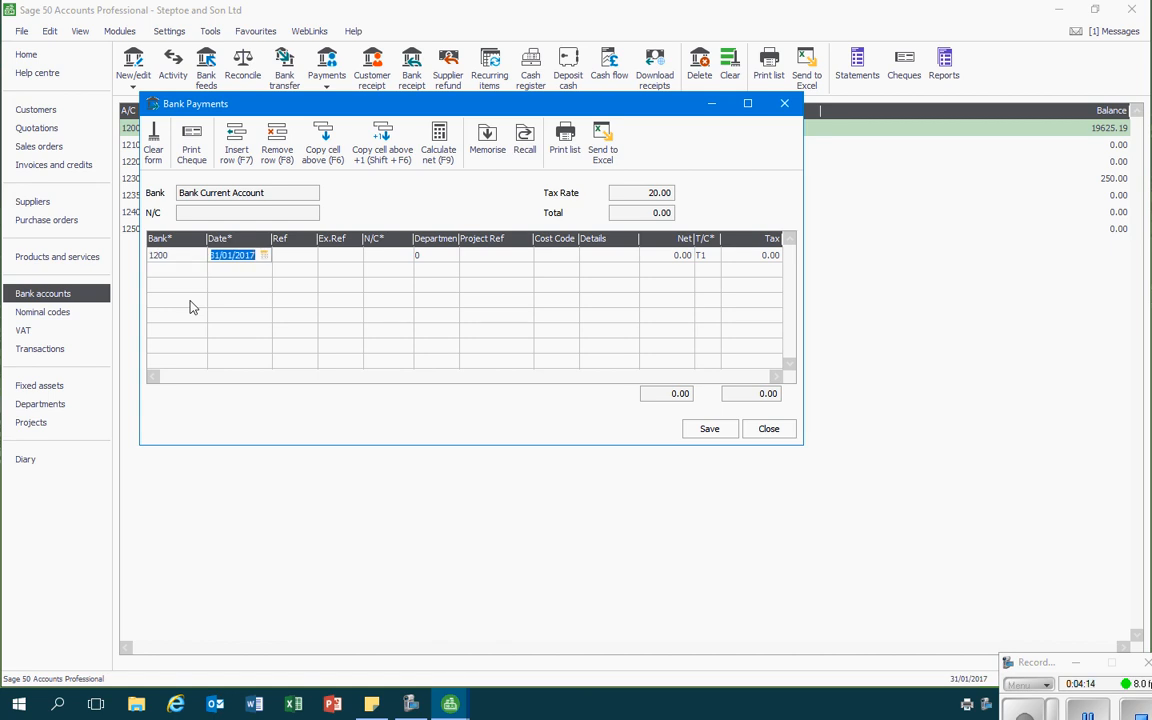
key(Tab)
key(Tab)
key(Tab)
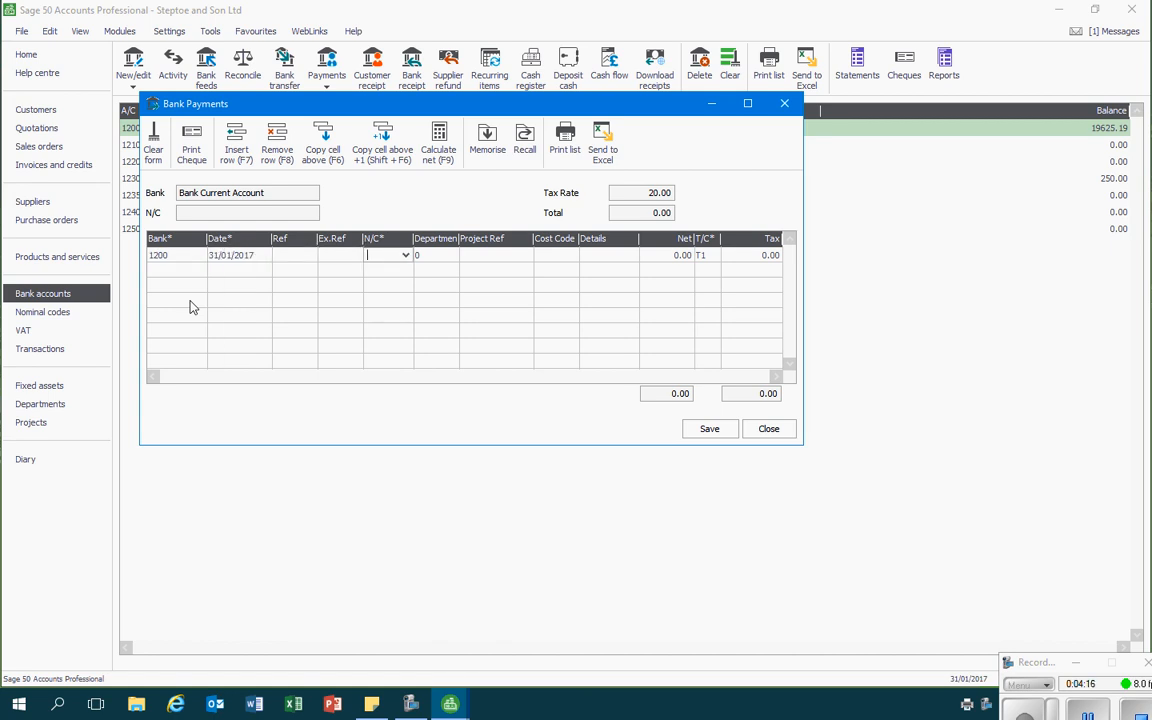
click(406, 256)
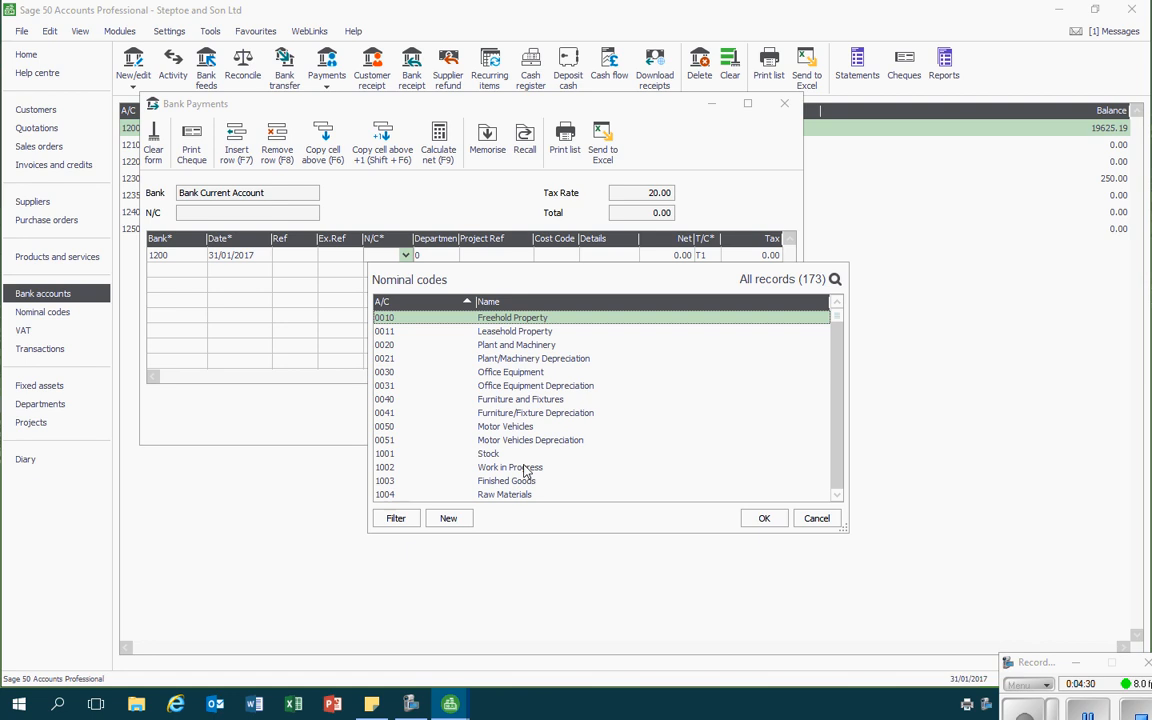
click(512, 373)
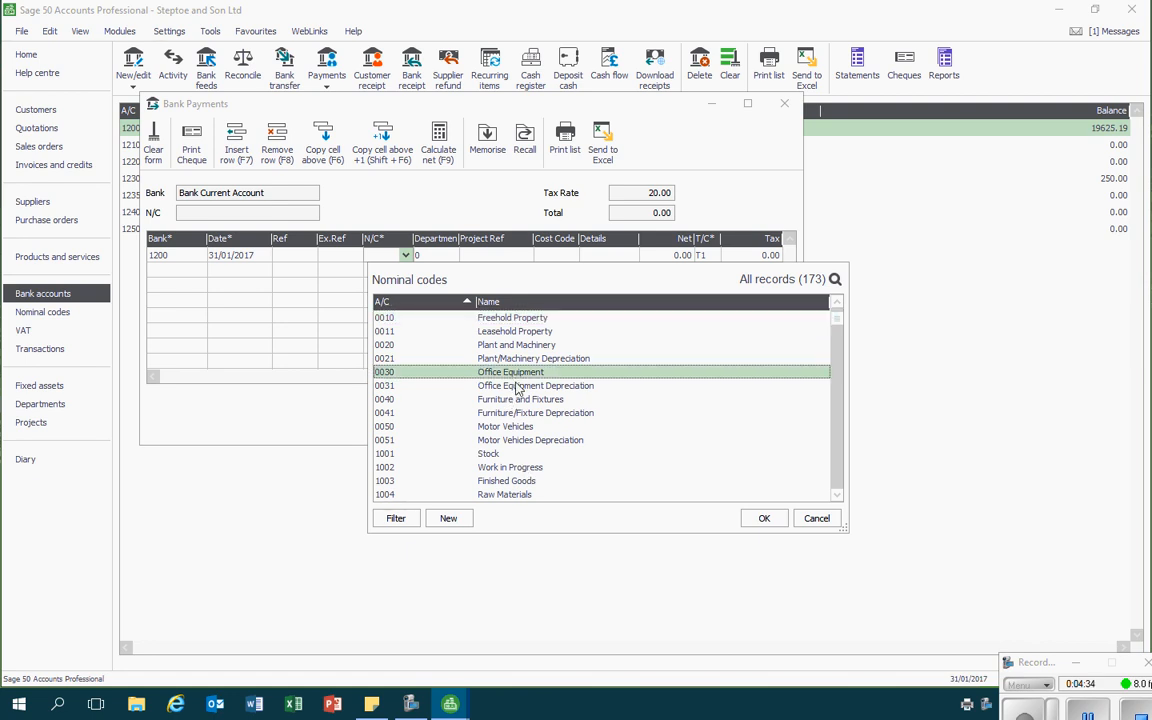
click(763, 518)
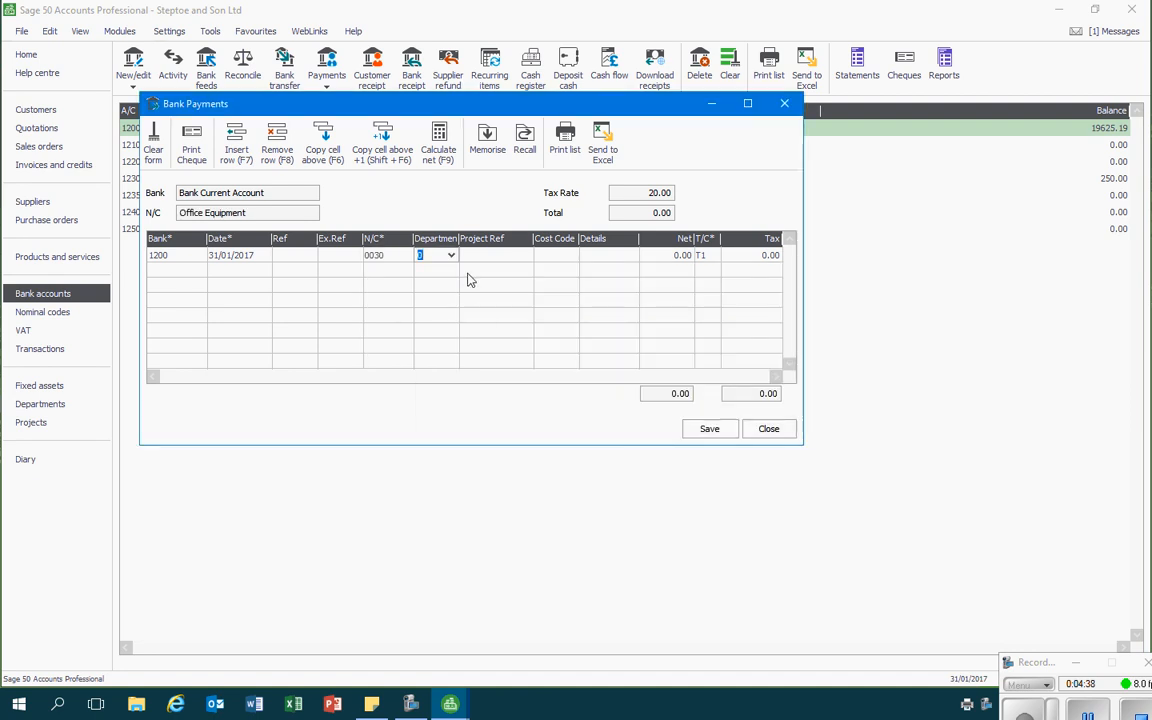
- Enter "Equipment" as the details of the new payment line
click(589, 255)
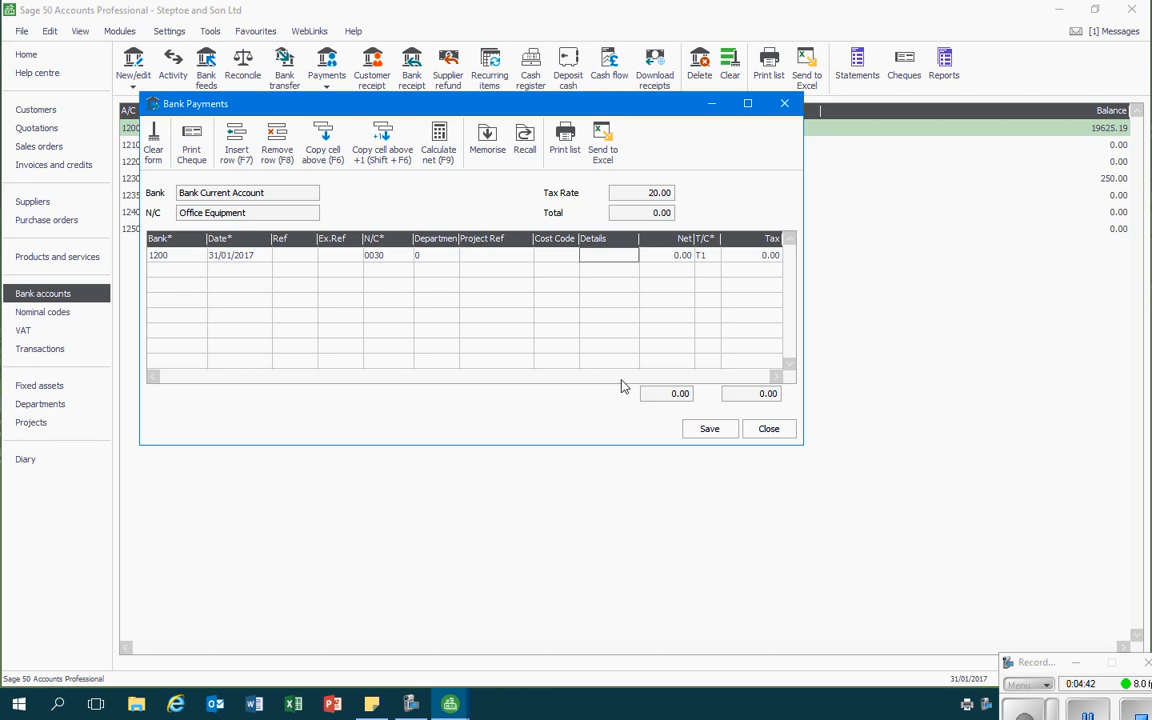
text(Equipment)
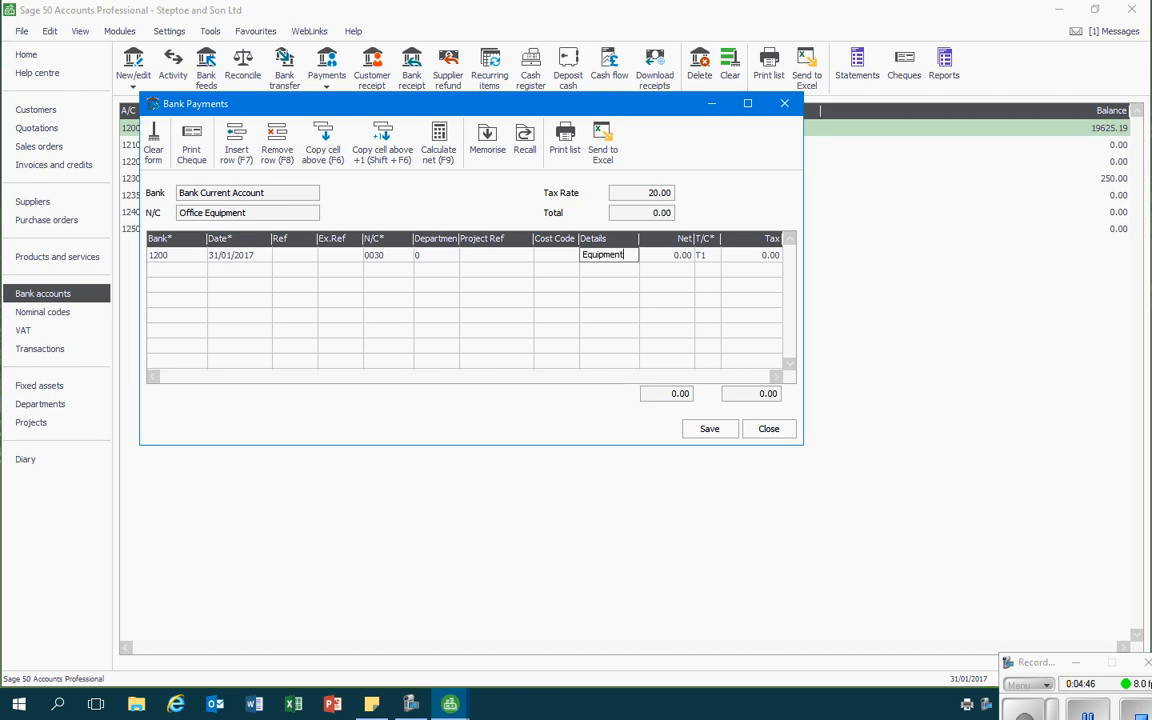